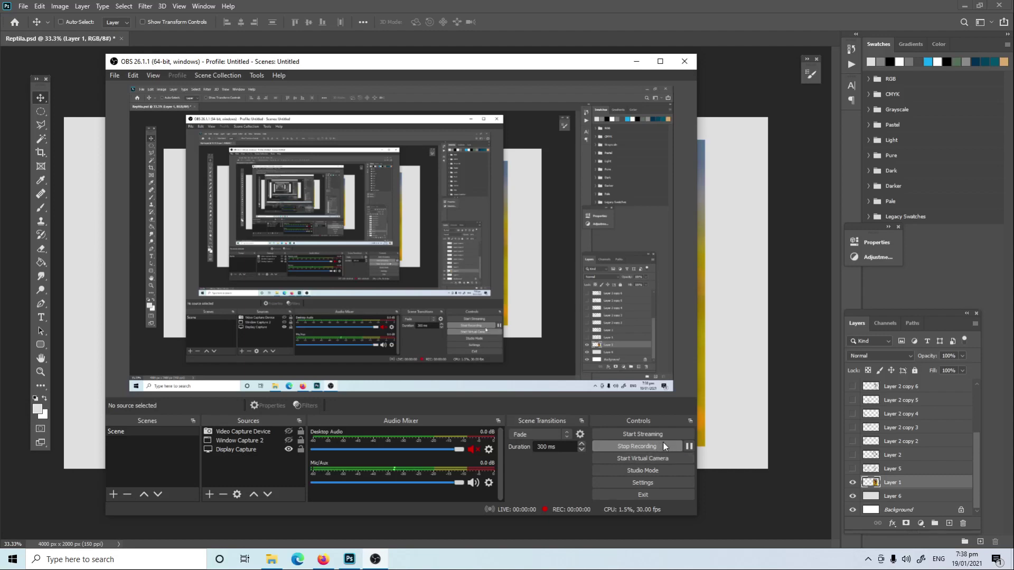
Sample the chameleon's dark red from the reference photo as the brush colour
click(637, 61)
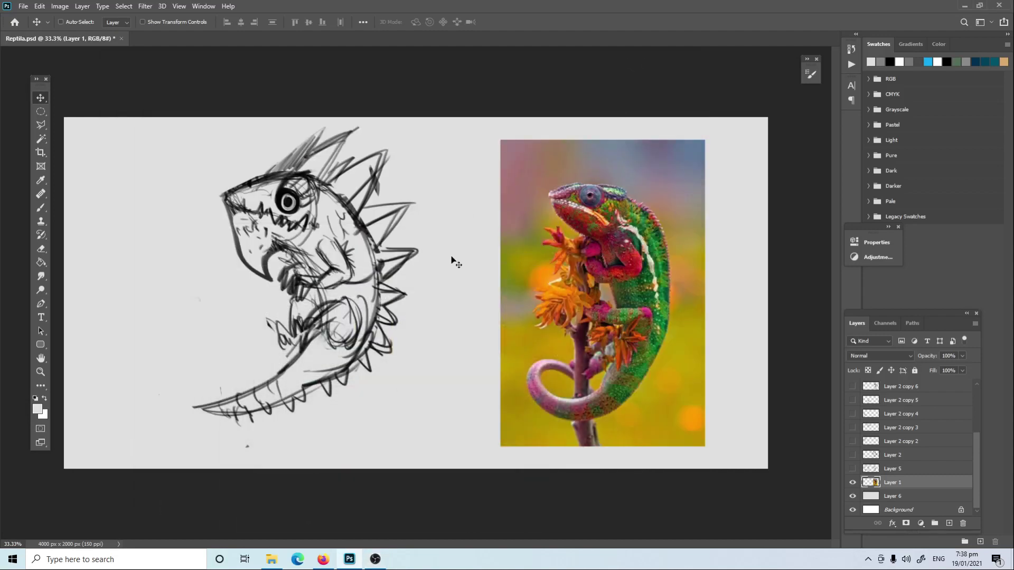
key(b)
key(i)
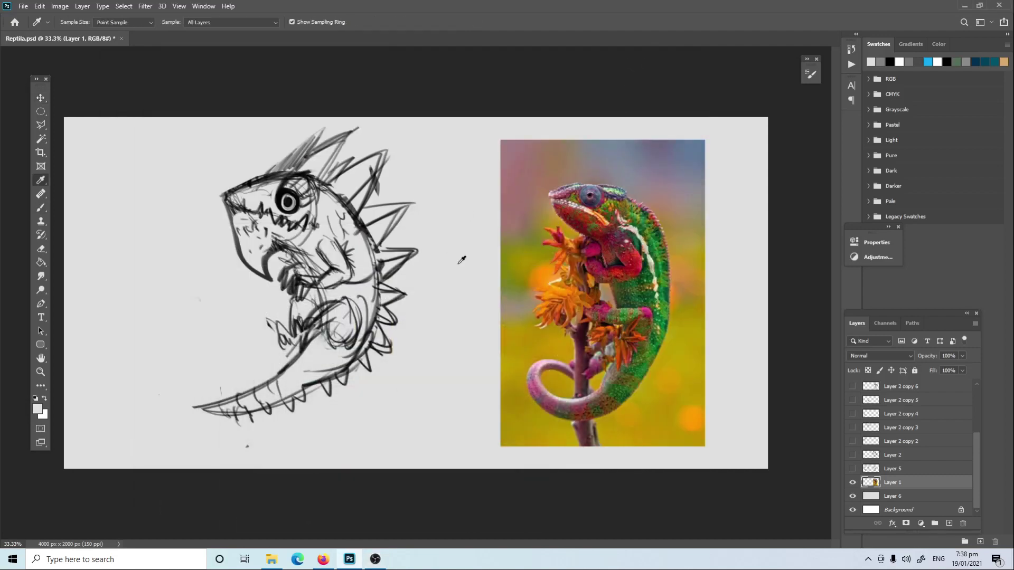
click(574, 205)
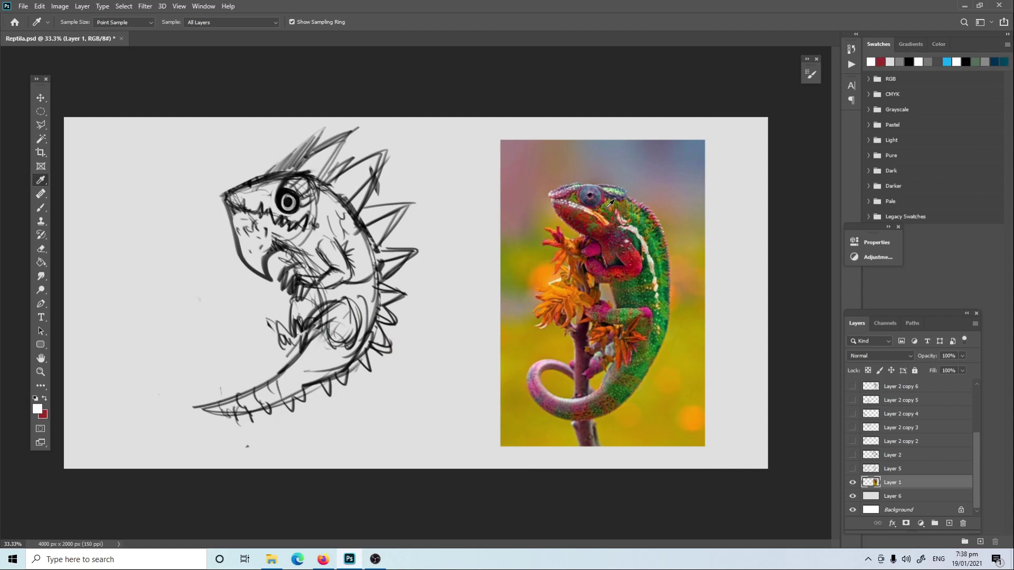
click(574, 210)
key(b)
mouse_move(248, 224)
mouse_down()
mouse_move(254, 246)
mouse_move(236, 216)
mouse_move(271, 245)
mouse_up()
key(ctrl+z)
key(ctrl+z)
key(ctrl+z)
key(ctrl+z)
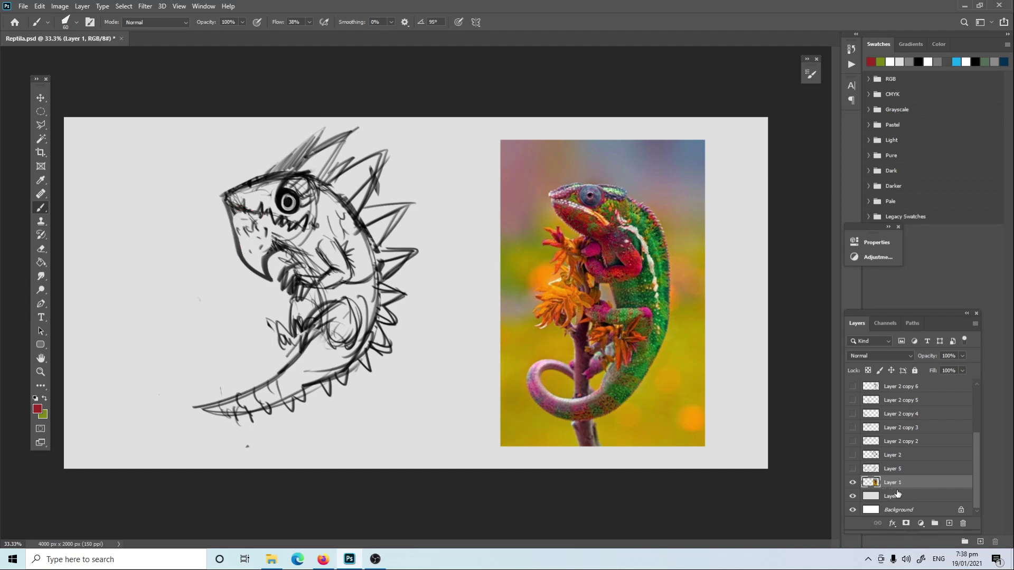
Add a new layer higher in the stack and paint dark red over the mouth, body and tail
click(946, 523)
drag(902, 492, 923, 420)
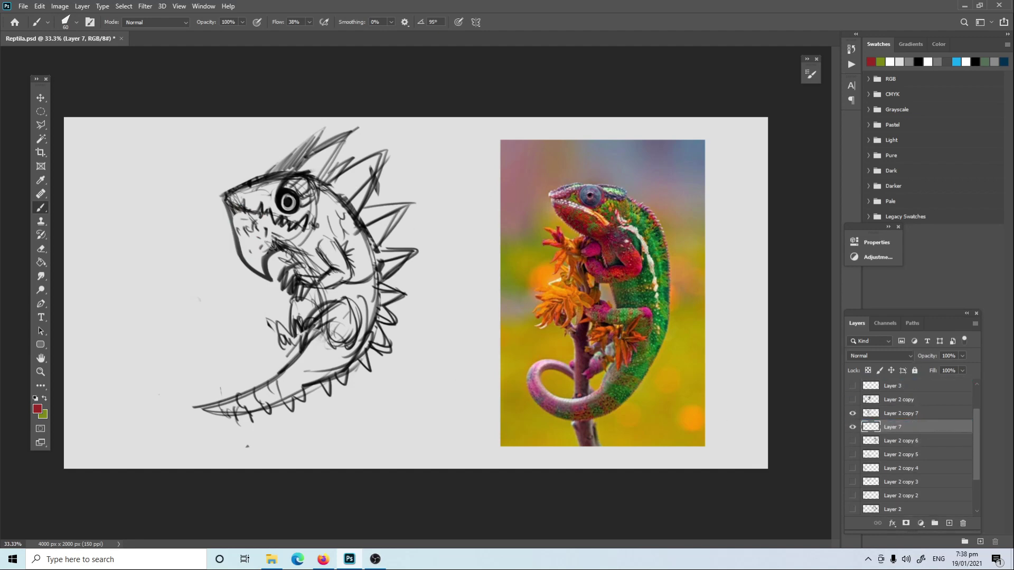
mouse_move(248, 243)
mouse_down()
mouse_move(248, 217)
mouse_move(238, 253)
mouse_move(262, 274)
mouse_move(256, 227)
mouse_move(272, 243)
mouse_move(237, 211)
mouse_move(295, 240)
mouse_move(309, 204)
mouse_move(275, 216)
mouse_move(264, 198)
mouse_move(272, 183)
mouse_move(233, 193)
mouse_move(240, 207)
mouse_move(272, 182)
mouse_move(316, 203)
mouse_move(333, 262)
mouse_move(301, 227)
mouse_move(296, 264)
mouse_move(323, 290)
mouse_move(343, 233)
mouse_move(329, 200)
mouse_move(369, 264)
mouse_move(354, 327)
mouse_move(370, 285)
mouse_up()
mouse_move(357, 230)
mouse_down()
mouse_move(373, 322)
mouse_move(353, 354)
mouse_move(333, 295)
mouse_move(328, 365)
mouse_move(309, 359)
mouse_move(314, 345)
mouse_move(283, 382)
mouse_move(365, 343)
mouse_move(253, 401)
mouse_move(196, 412)
mouse_move(312, 383)
mouse_up()
mouse_move(312, 383)
mouse_down()
mouse_move(222, 412)
mouse_move(259, 413)
mouse_move(338, 376)
mouse_move(304, 317)
mouse_move(299, 338)
mouse_move(295, 306)
mouse_move(295, 336)
mouse_move(317, 305)
mouse_move(276, 329)
mouse_move(270, 321)
mouse_move(298, 349)
mouse_up()
Paint dark red over the lower arm, leg and all the back spikes
mouse_move(286, 274)
mouse_down()
mouse_move(294, 268)
mouse_move(314, 297)
mouse_up()
mouse_move(369, 234)
mouse_down()
mouse_move(409, 204)
mouse_move(358, 220)
mouse_move(378, 153)
mouse_move(343, 188)
mouse_move(381, 157)
mouse_up()
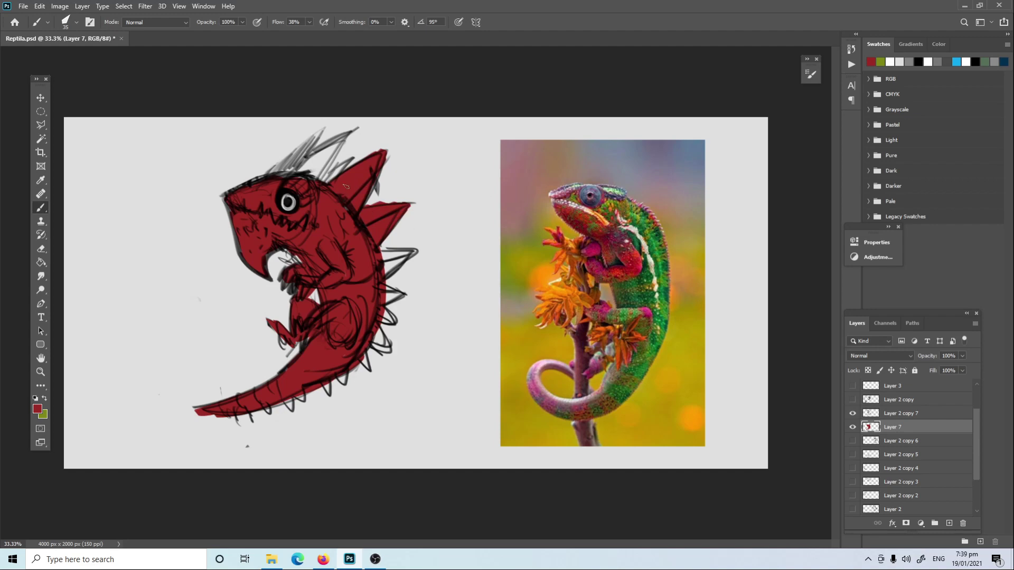
mouse_move(346, 187)
mouse_down()
mouse_move(331, 177)
mouse_move(349, 161)
mouse_move(317, 183)
mouse_move(349, 134)
mouse_up()
mouse_move(348, 135)
mouse_down()
mouse_move(272, 180)
mouse_move(324, 131)
mouse_move(294, 153)
mouse_up()
mouse_move(386, 256)
mouse_down()
mouse_move(417, 248)
mouse_move(391, 264)
mouse_move(374, 257)
mouse_up()
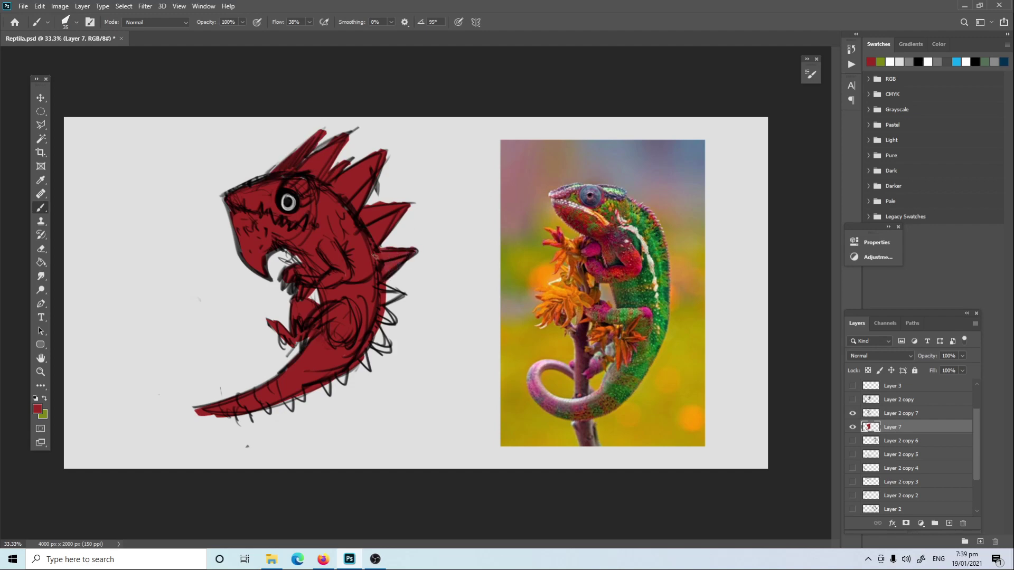
mouse_move(387, 309)
mouse_down()
mouse_move(402, 291)
mouse_move(384, 304)
mouse_move(378, 352)
mouse_up()
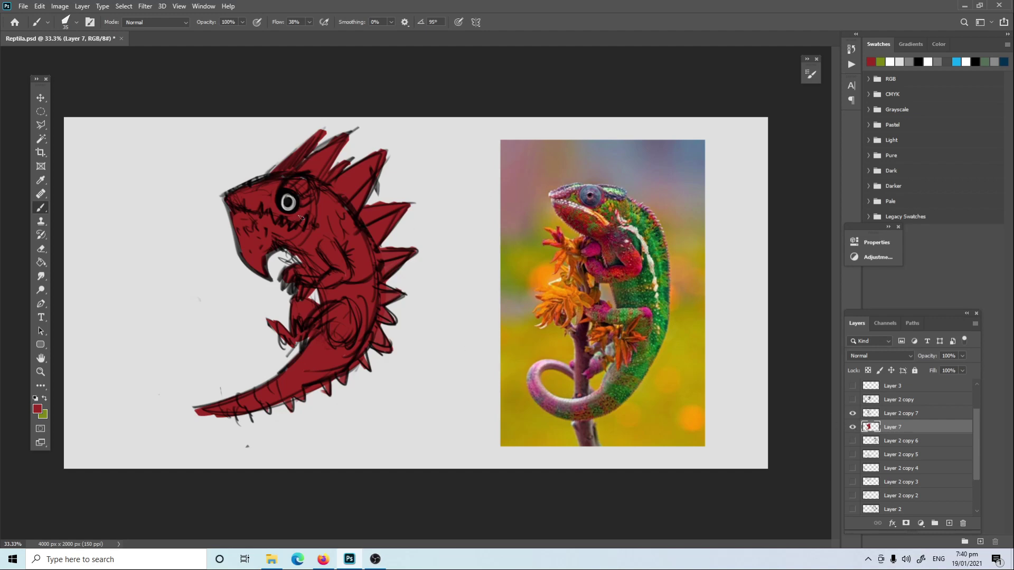
Swap to yellow-green and paint it over the cheek, neck and belly, then enlarge the brush
key(x)
mouse_move(301, 214)
mouse_down()
mouse_move(317, 190)
mouse_move(289, 217)
mouse_up()
key(ctrl+z)
drag(269, 206, 244, 202)
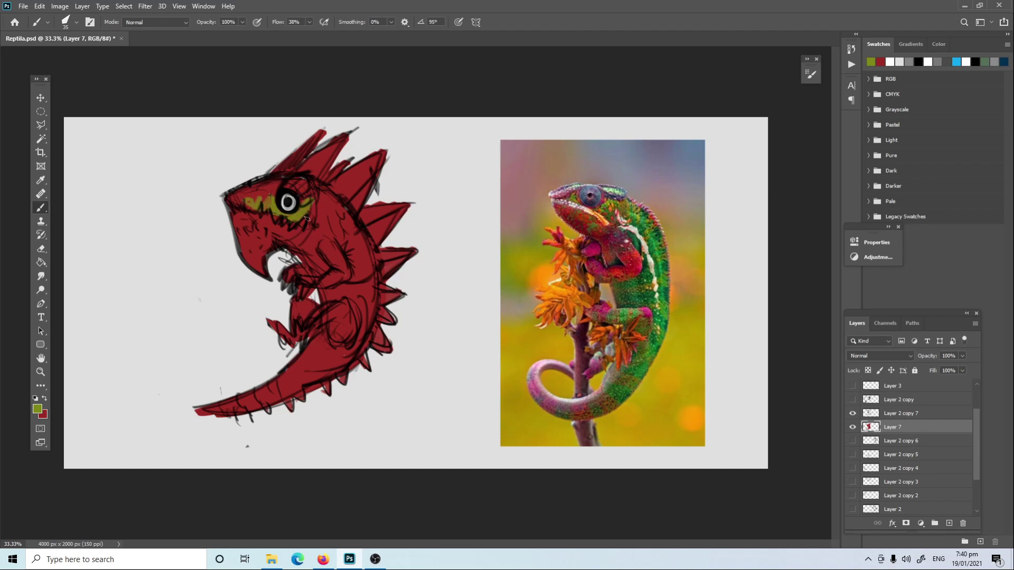
mouse_move(307, 218)
mouse_down()
mouse_move(322, 196)
mouse_move(316, 205)
mouse_move(364, 267)
mouse_move(334, 237)
mouse_move(370, 280)
mouse_move(352, 264)
mouse_move(360, 301)
mouse_move(340, 293)
mouse_move(375, 317)
mouse_move(338, 369)
mouse_move(336, 343)
mouse_move(307, 378)
mouse_move(317, 344)
mouse_move(256, 402)
mouse_up()
key(bracketright)
key(bracketright)
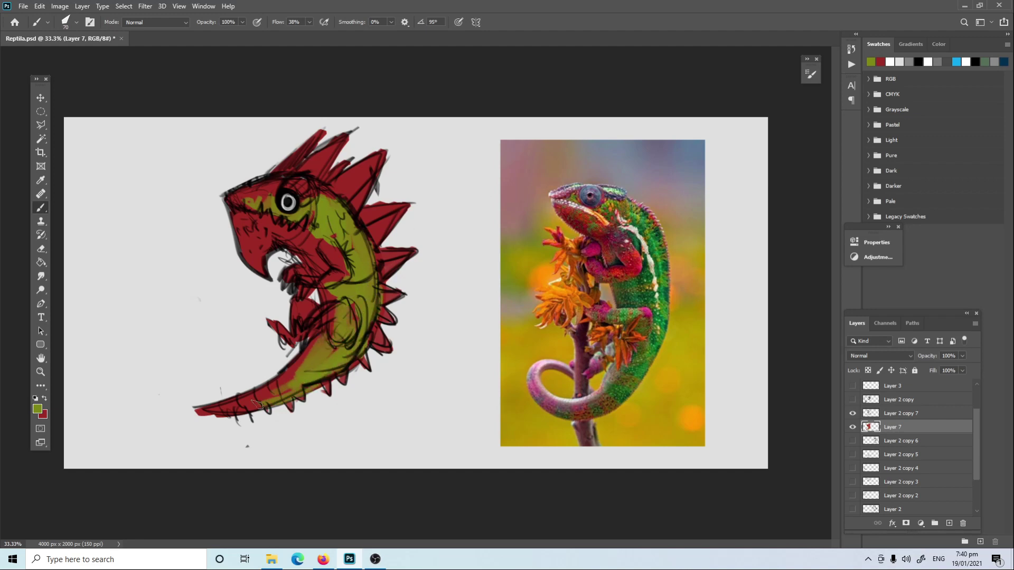
Sample the chameleon's dark green from the photo as the brush colour
key(i)
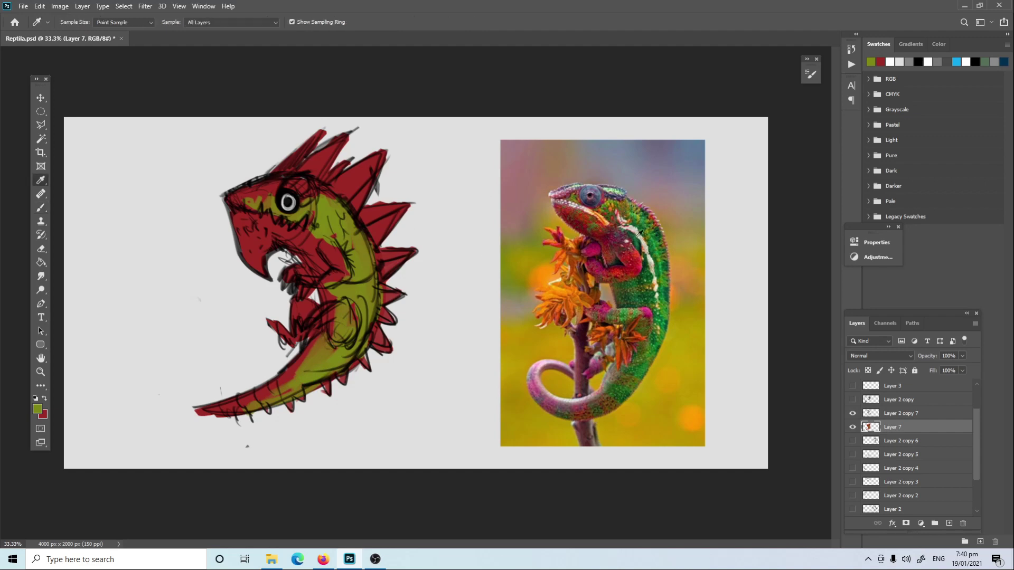
click(646, 223)
key(b)
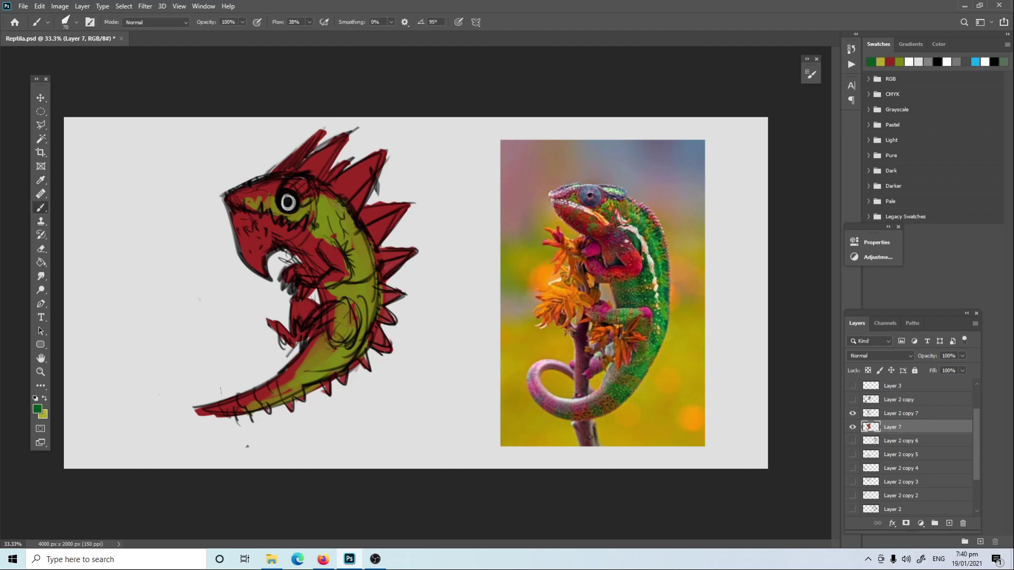
mouse_move(341, 208)
mouse_down()
mouse_move(327, 207)
mouse_move(329, 193)
mouse_move(336, 239)
mouse_up()
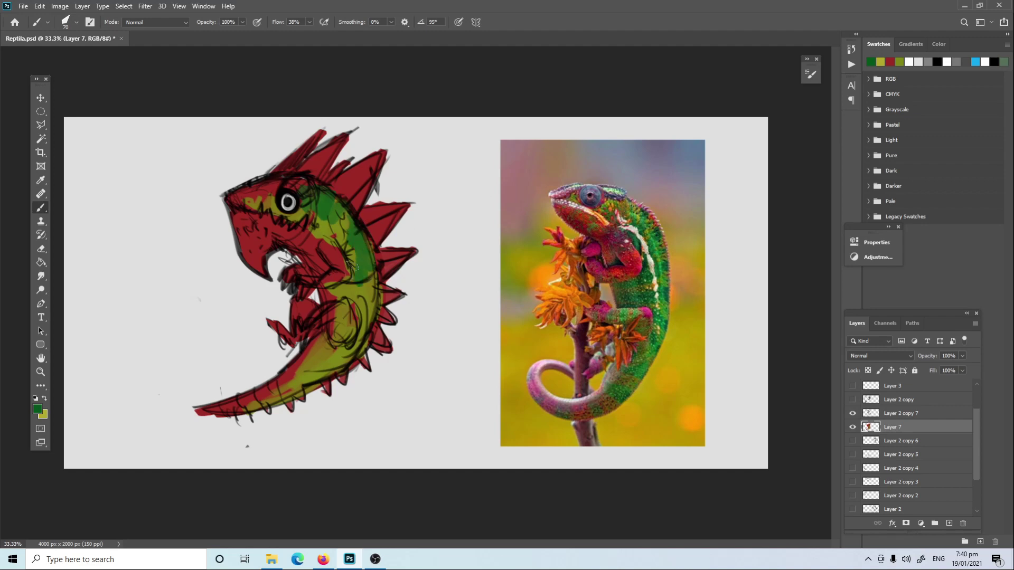
key(ctrl+z)
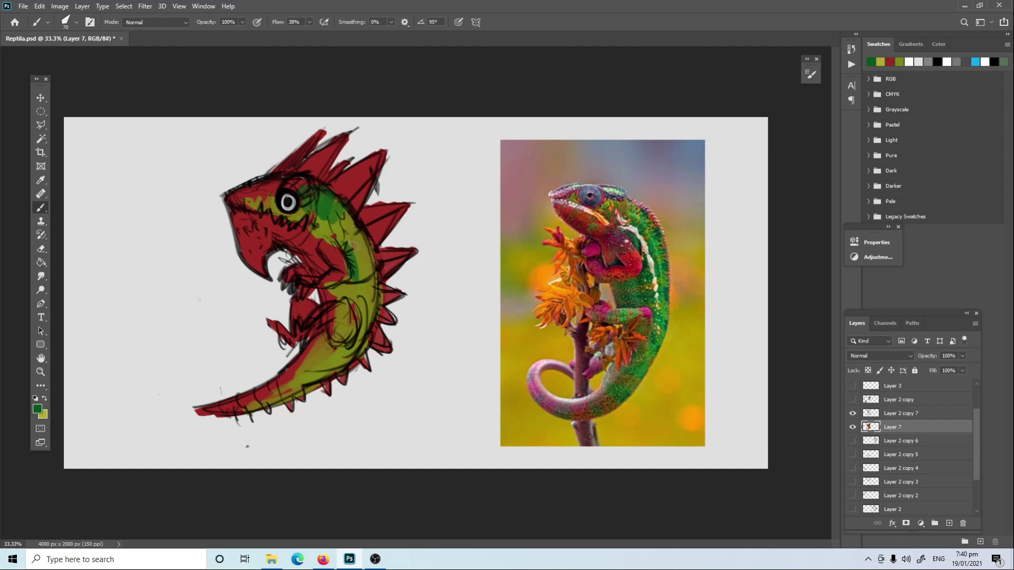
Brush dark green over the lower body, belly, neck, head and upper back spikes
mouse_move(349, 262)
mouse_down()
mouse_move(375, 283)
mouse_move(367, 327)
mouse_move(338, 367)
mouse_move(320, 359)
mouse_move(306, 386)
mouse_move(249, 406)
mouse_up()
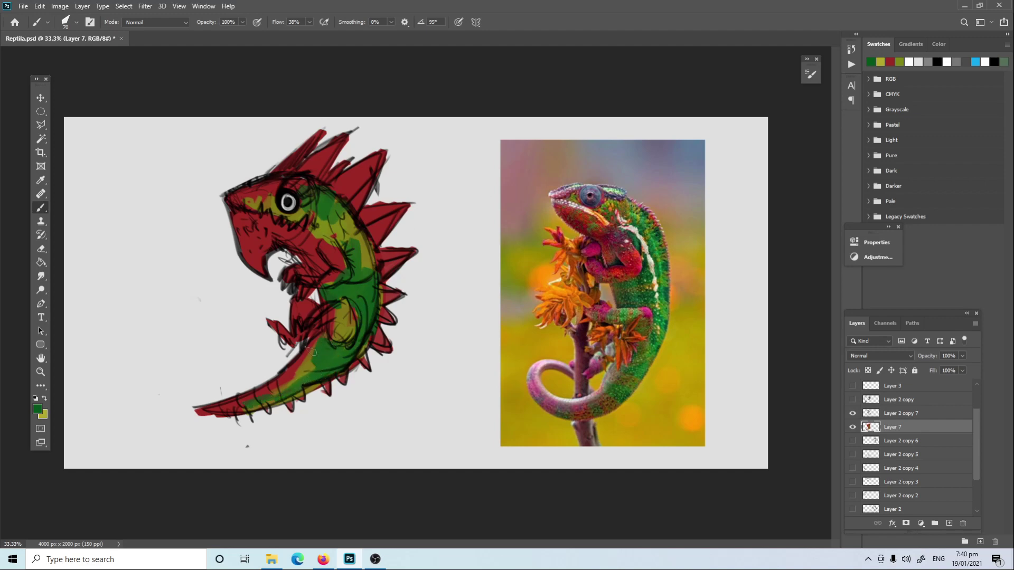
key(x)
key(x)
mouse_move(378, 265)
mouse_down()
mouse_move(376, 335)
mouse_move(351, 373)
mouse_move(361, 353)
mouse_move(338, 367)
mouse_move(336, 383)
mouse_up()
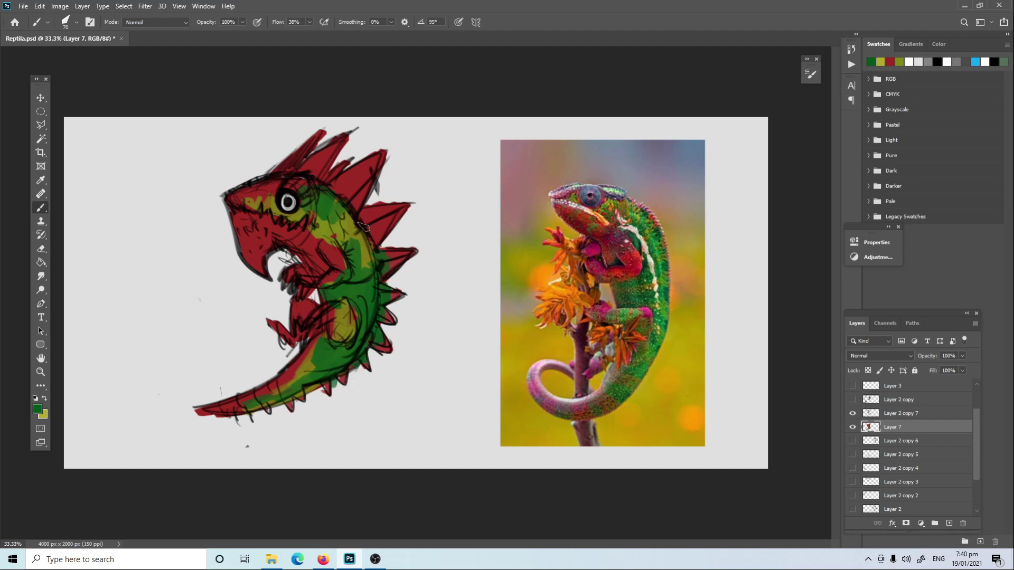
mouse_move(365, 228)
mouse_down()
mouse_move(349, 221)
mouse_move(385, 222)
mouse_up()
mouse_move(347, 189)
mouse_down()
mouse_move(349, 209)
mouse_move(312, 170)
mouse_move(291, 174)
mouse_up()
Sample pink from the chameleon photo and make the brush slightly smaller
key(x)
key(i)
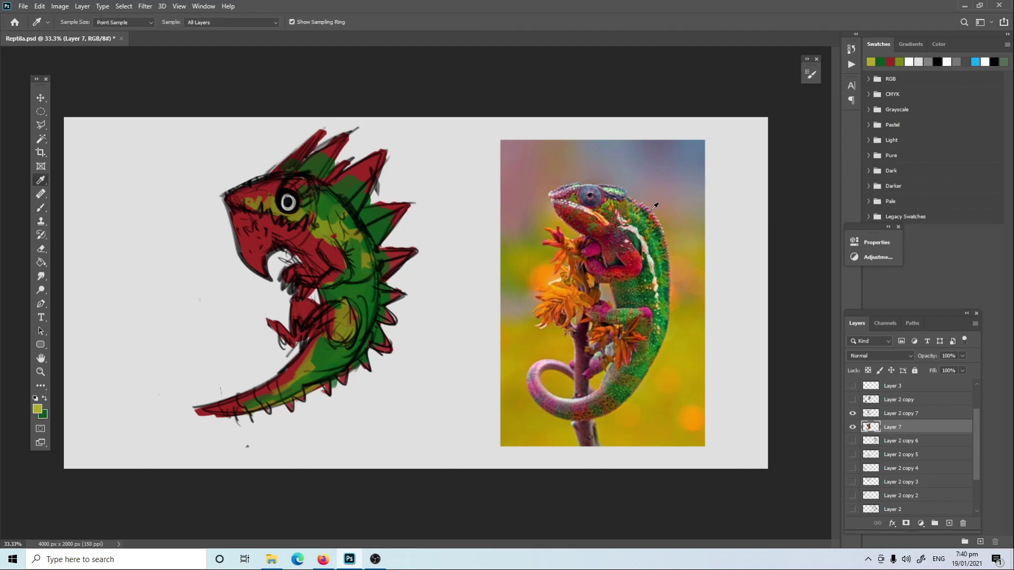
click(655, 206)
key(b)
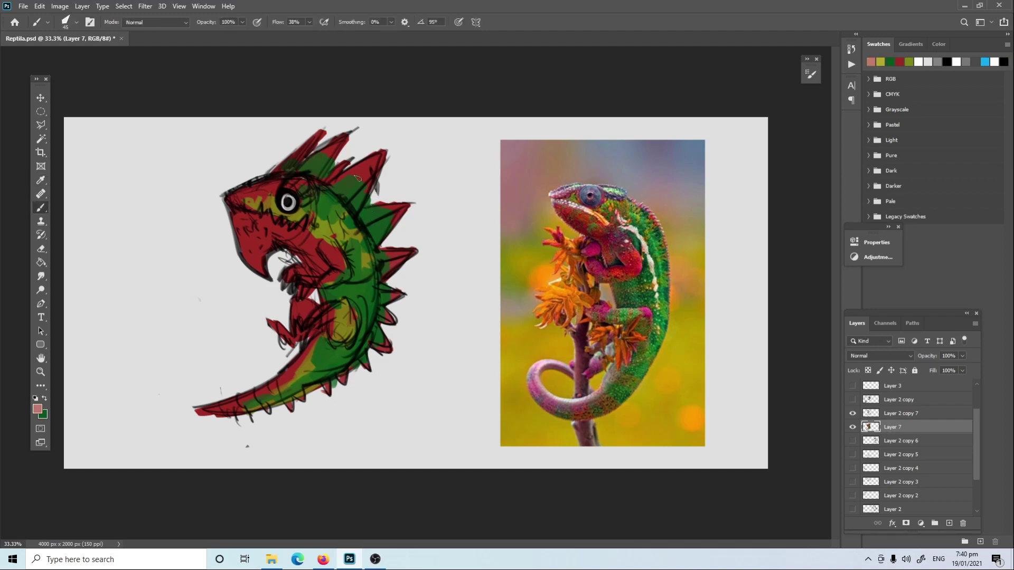
key(bracketleft)
Paint the upper back, head, right back and lower tail spikes pink
mouse_move(357, 178)
mouse_down()
mouse_move(380, 156)
mouse_move(362, 204)
mouse_up()
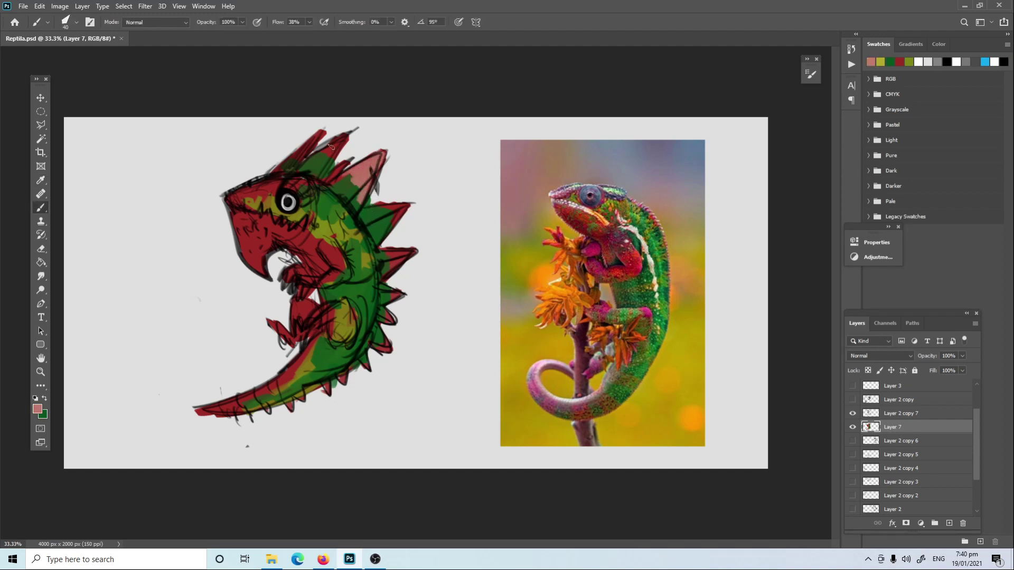
mouse_move(330, 146)
mouse_down()
mouse_move(341, 139)
mouse_move(301, 161)
mouse_up()
drag(385, 208, 409, 214)
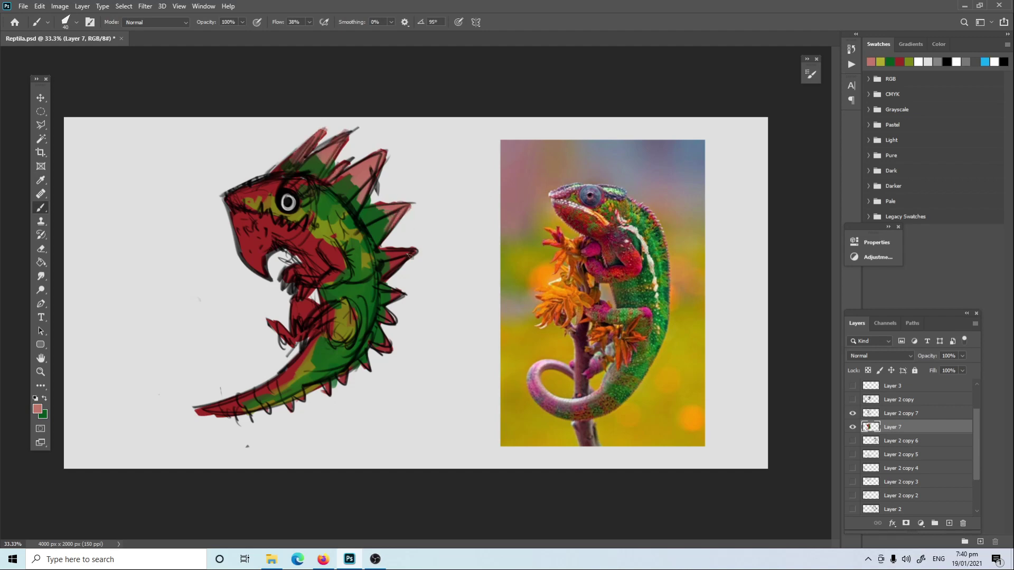
drag(412, 255, 386, 300)
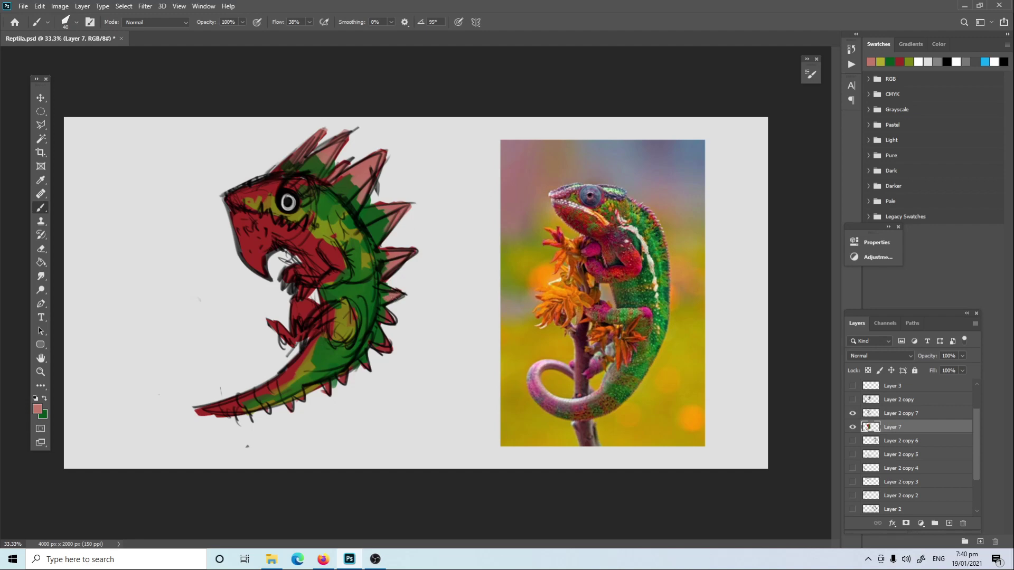
drag(383, 339, 378, 353)
Sample a dark red from the chameleon photo as the brush colour
key(i)
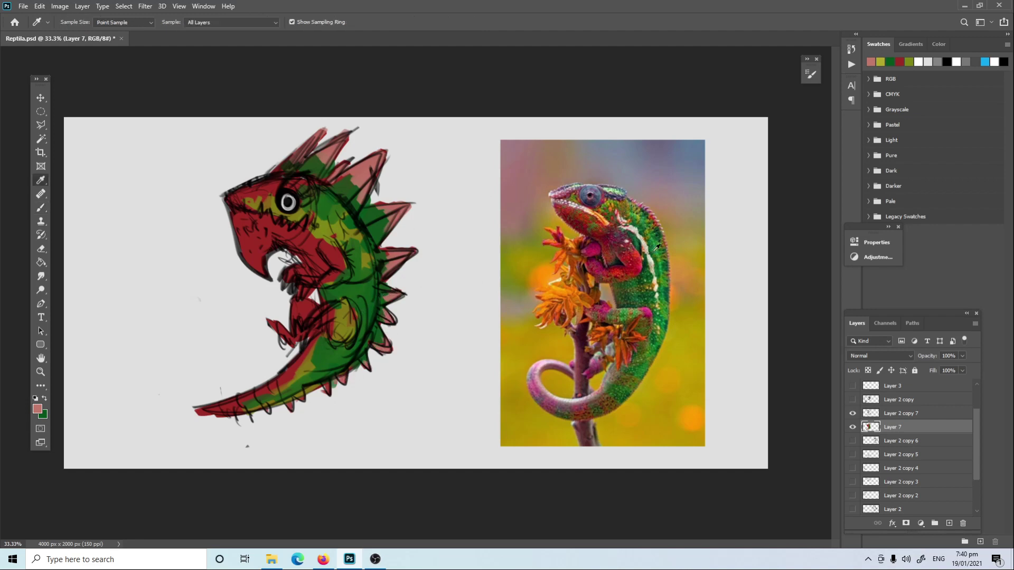
click(657, 246)
key(b)
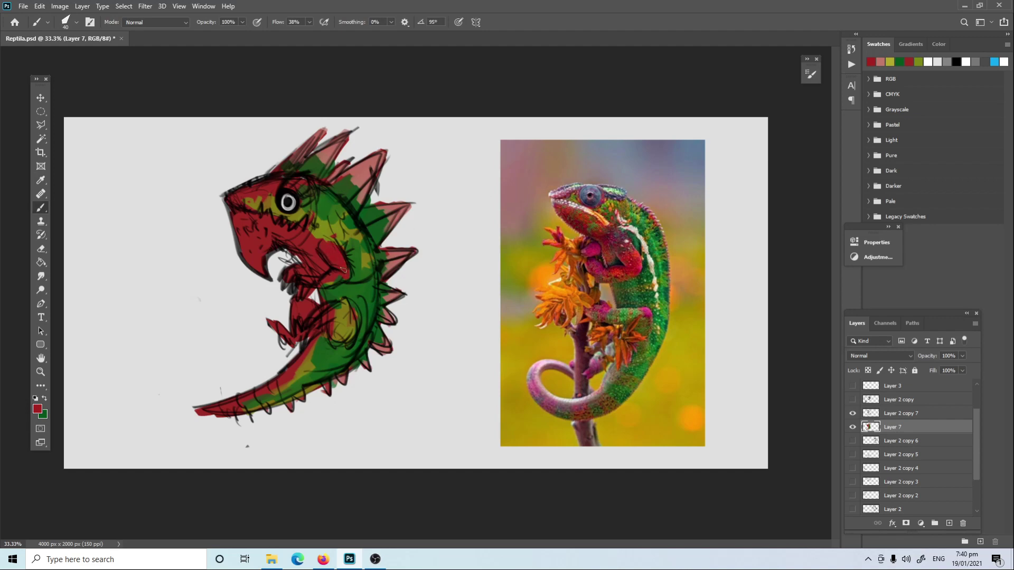
Sample crimson from the chameleon photo and brush it over the leg, hip and upper back spike
key(i)
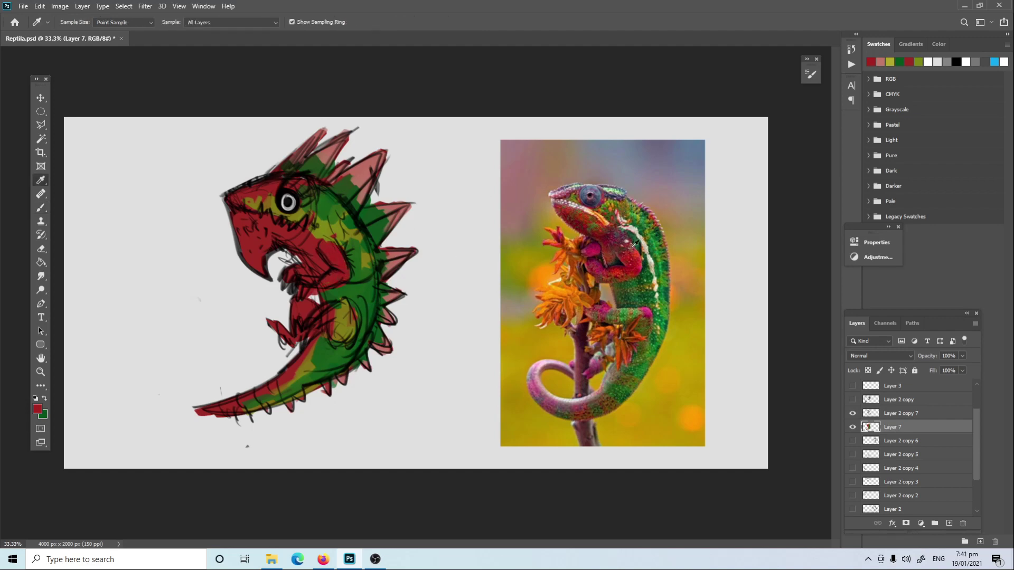
click(599, 246)
key(b)
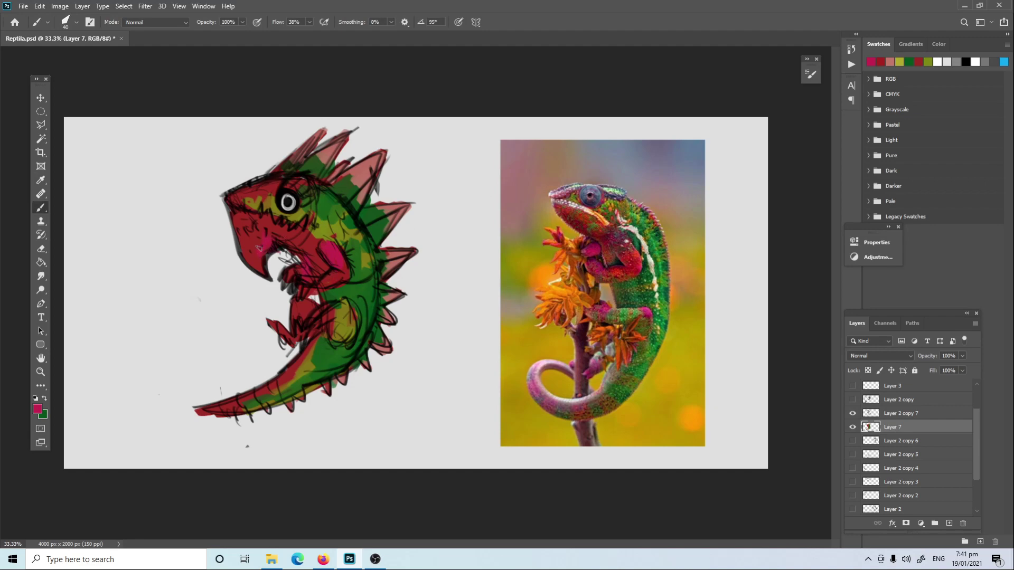
drag(342, 318, 348, 331)
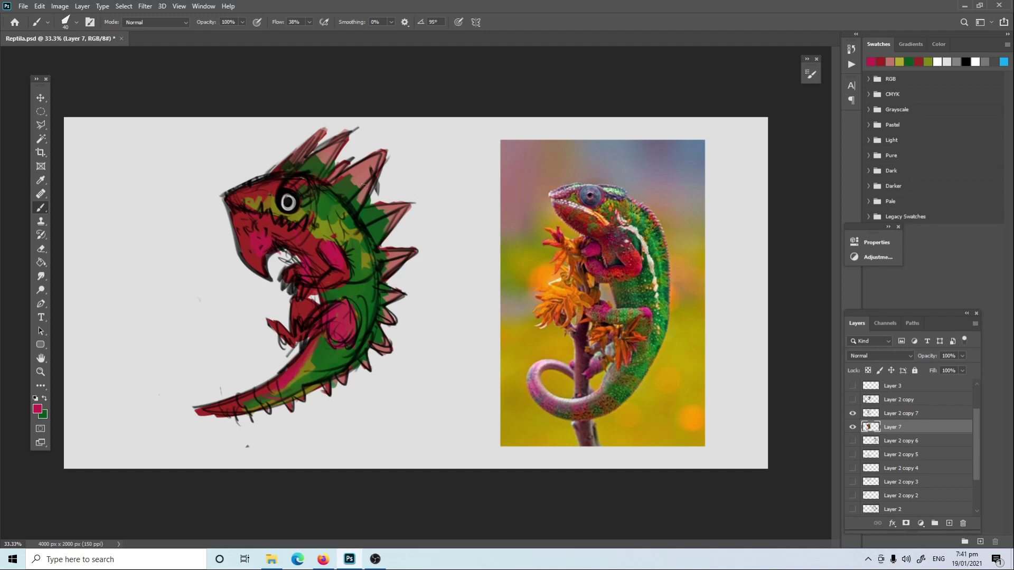
drag(363, 185, 374, 182)
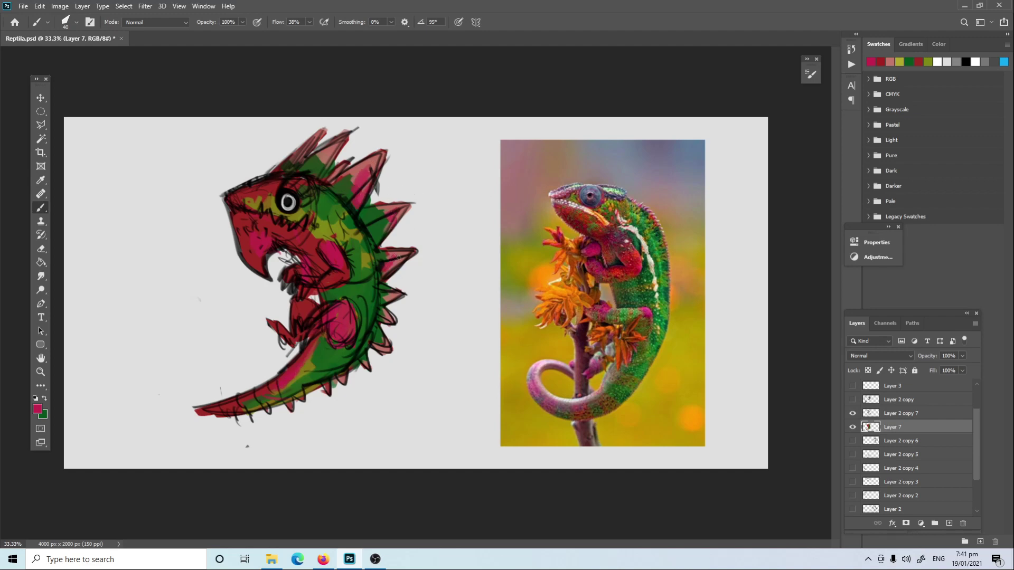
Shade blue-grey around the eye, then add pale peach to the snout and a stripe down the back
alt+click(590, 196)
mouse_move(295, 182)
mouse_down()
mouse_move(299, 199)
mouse_move(278, 180)
mouse_up()
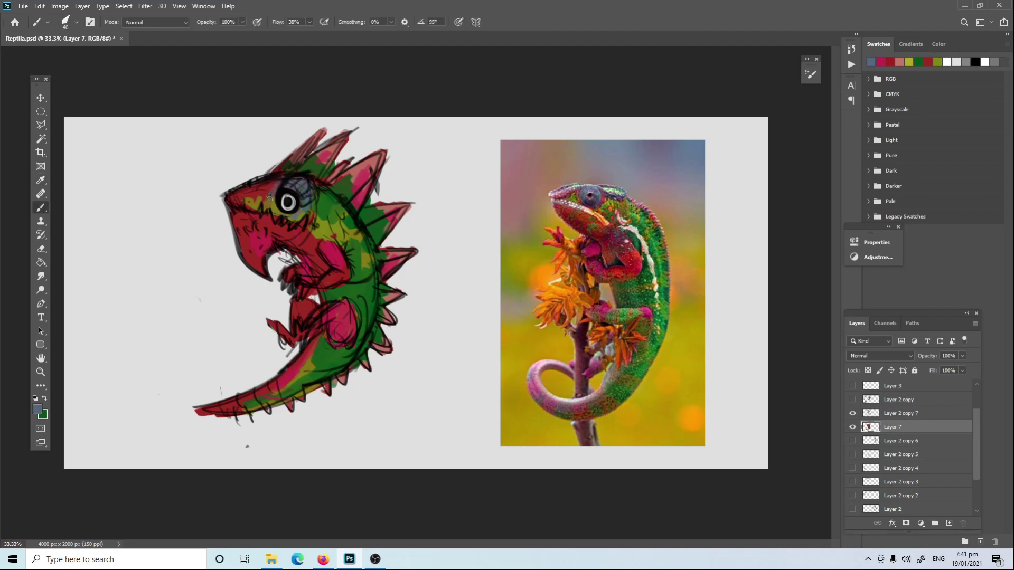
key(i)
click(587, 206)
key(b)
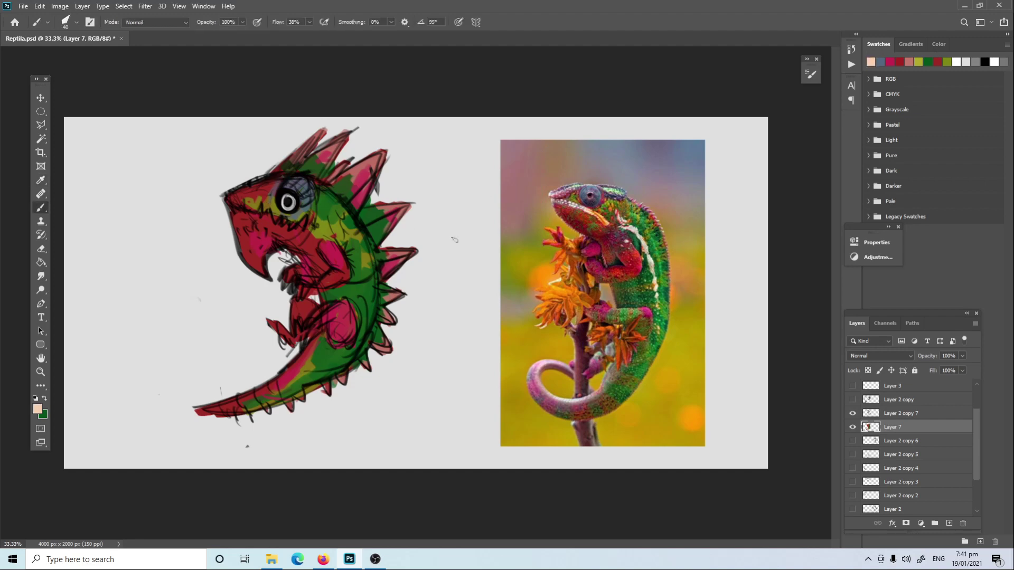
mouse_move(252, 209)
mouse_down()
mouse_move(243, 210)
mouse_move(303, 236)
mouse_move(377, 314)
mouse_up()
key(ctrl+z)
mouse_move(330, 212)
mouse_down()
mouse_move(369, 319)
mouse_move(301, 399)
mouse_up()
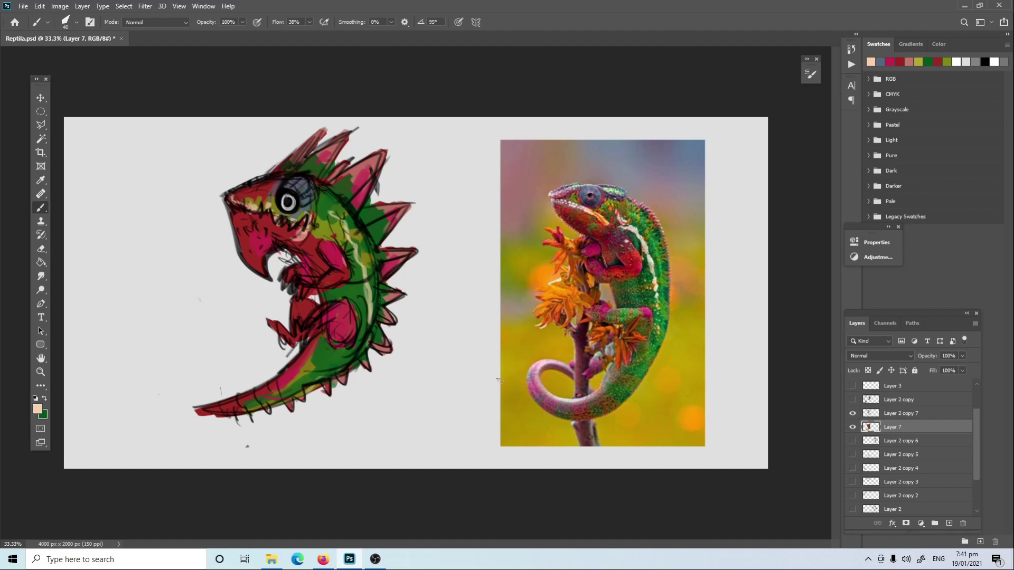
Hide the chameleon reference photo layer (Layer 1)
scroll(980, 446, down, 3)
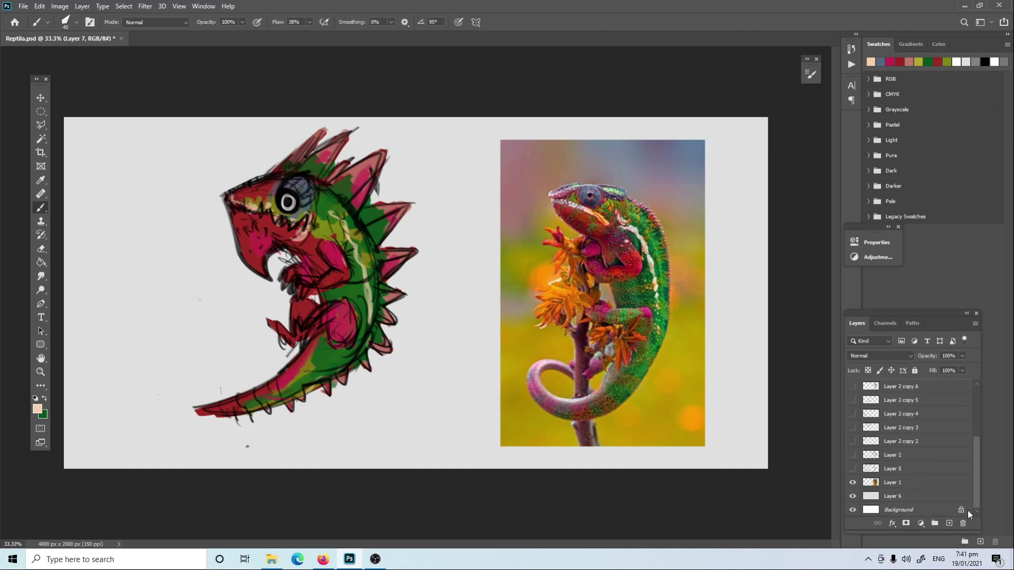
click(853, 482)
scroll(971, 449, up, 3)
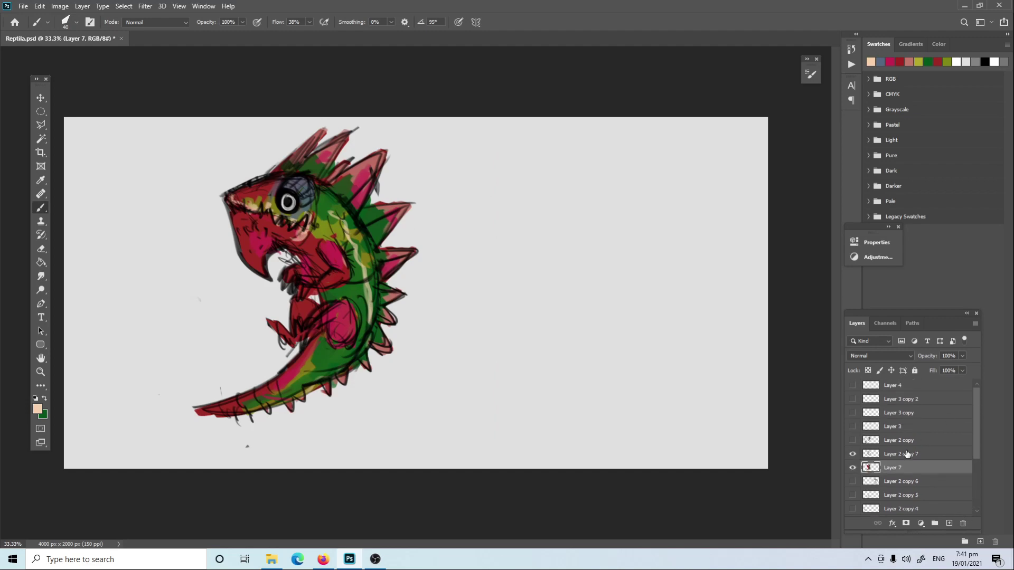
Show Layer 2 copy 6 and move the uncoloured line sketch left beside the coloured lizard
shift+click(905, 454)
click(853, 482)
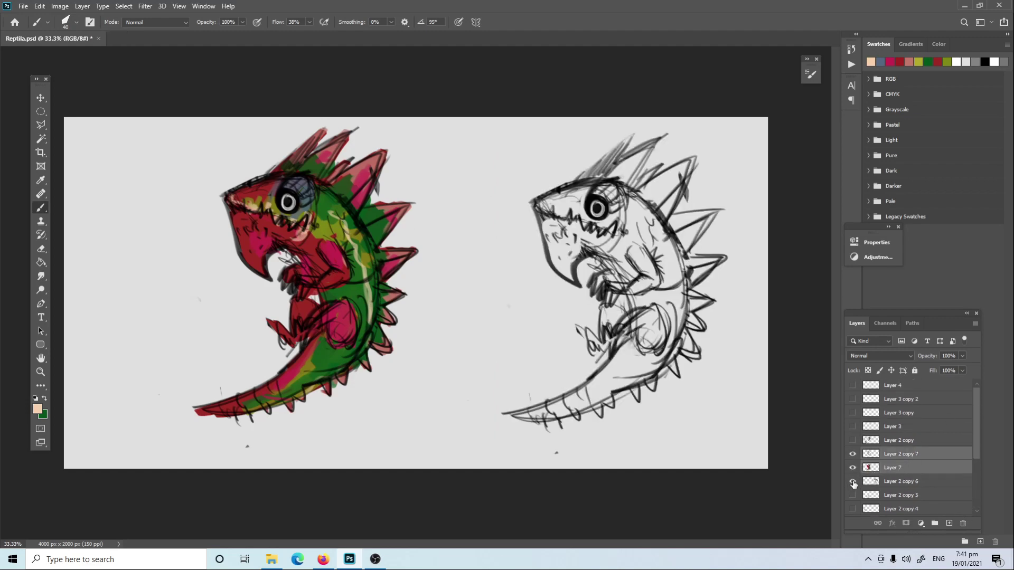
click(887, 487)
key(v)
drag(660, 337, 617, 331)
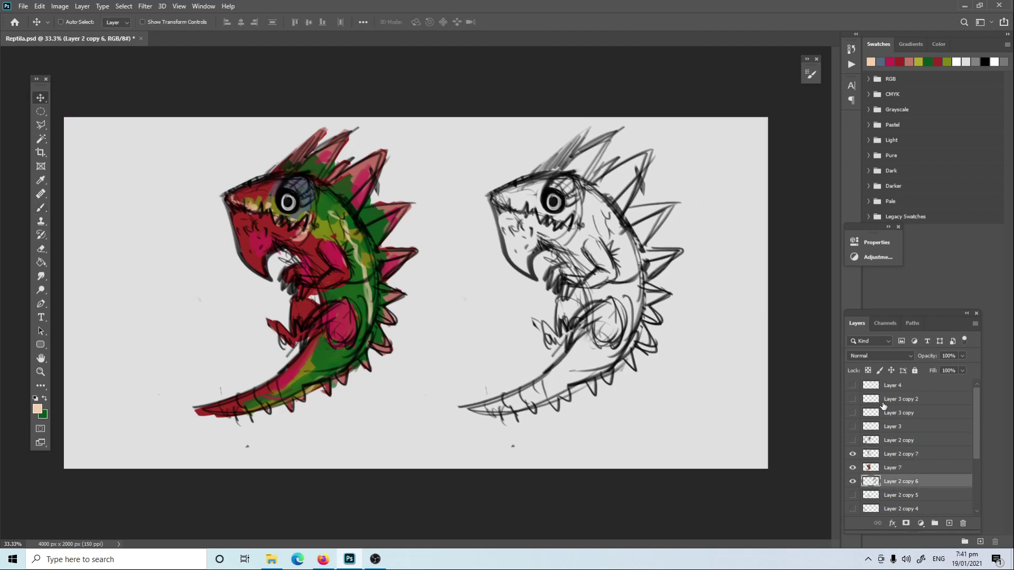